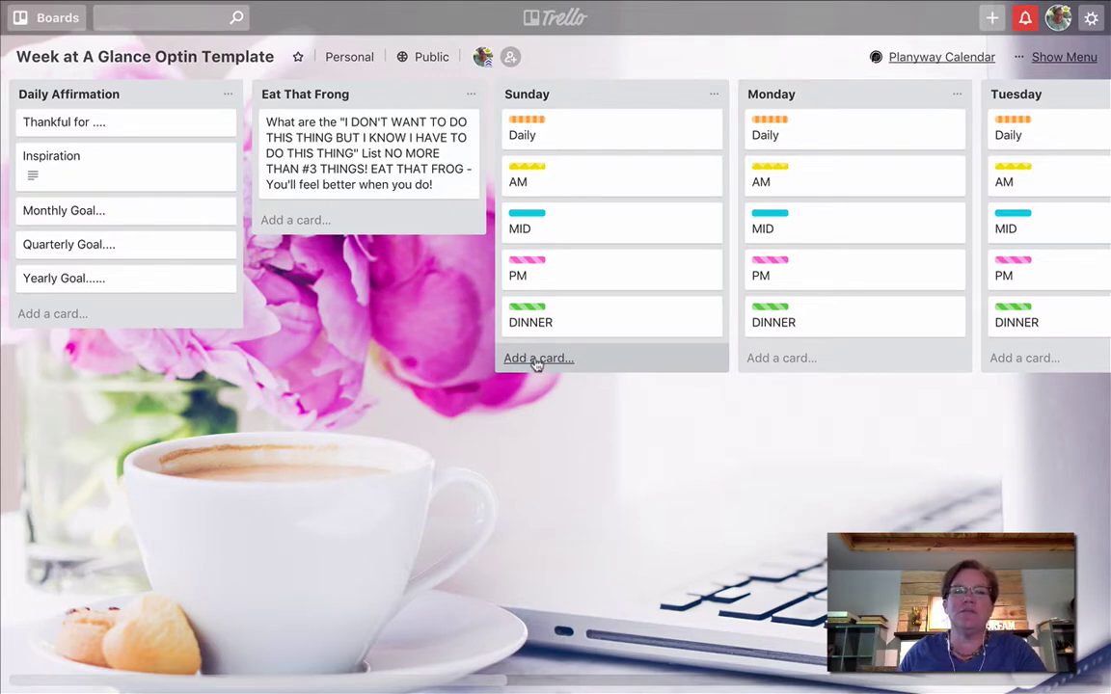
- Add a card titled 'Test' to the Sunday list and open its detail window
click(537, 358)
text(TEst)
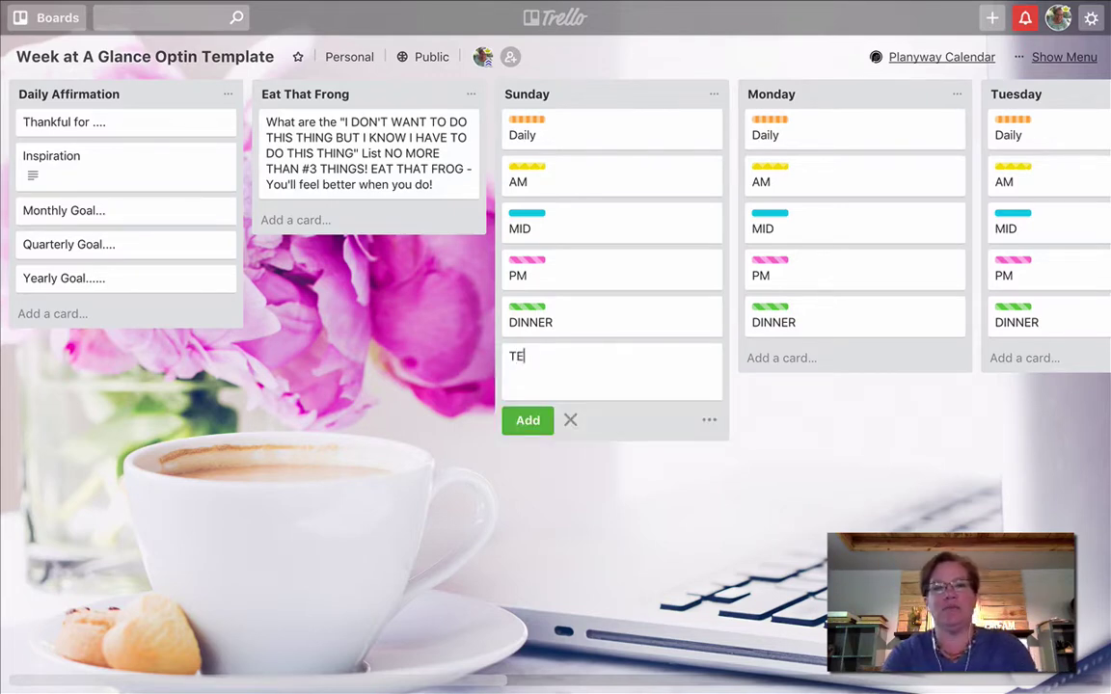
key(BackSpace)
text(est)
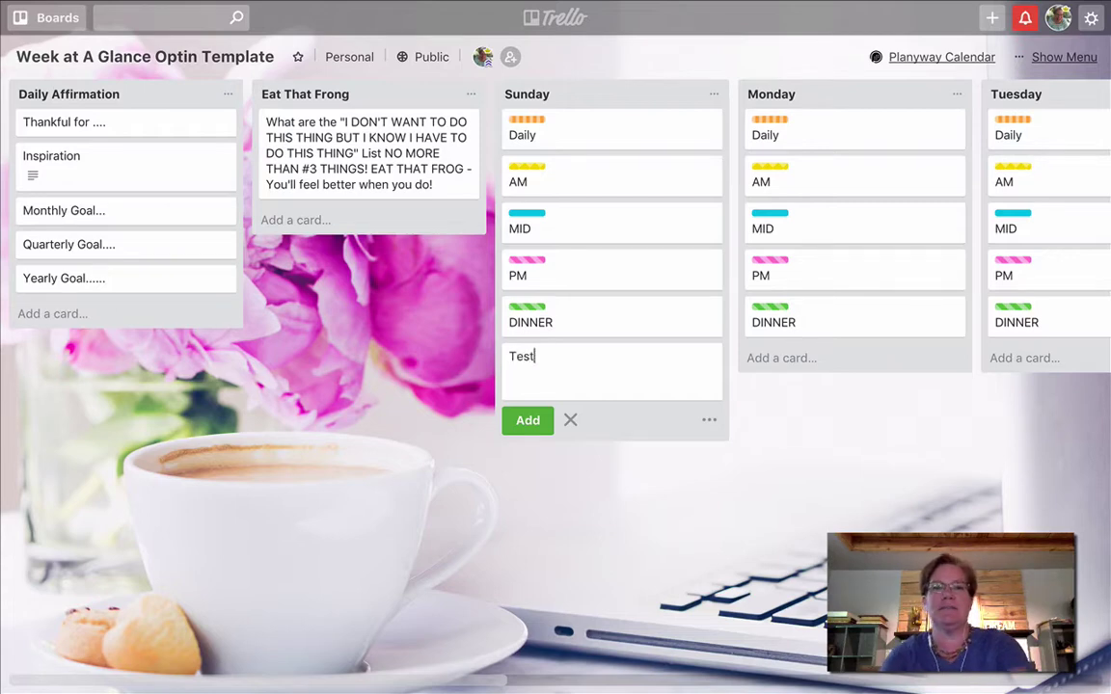
click(527, 420)
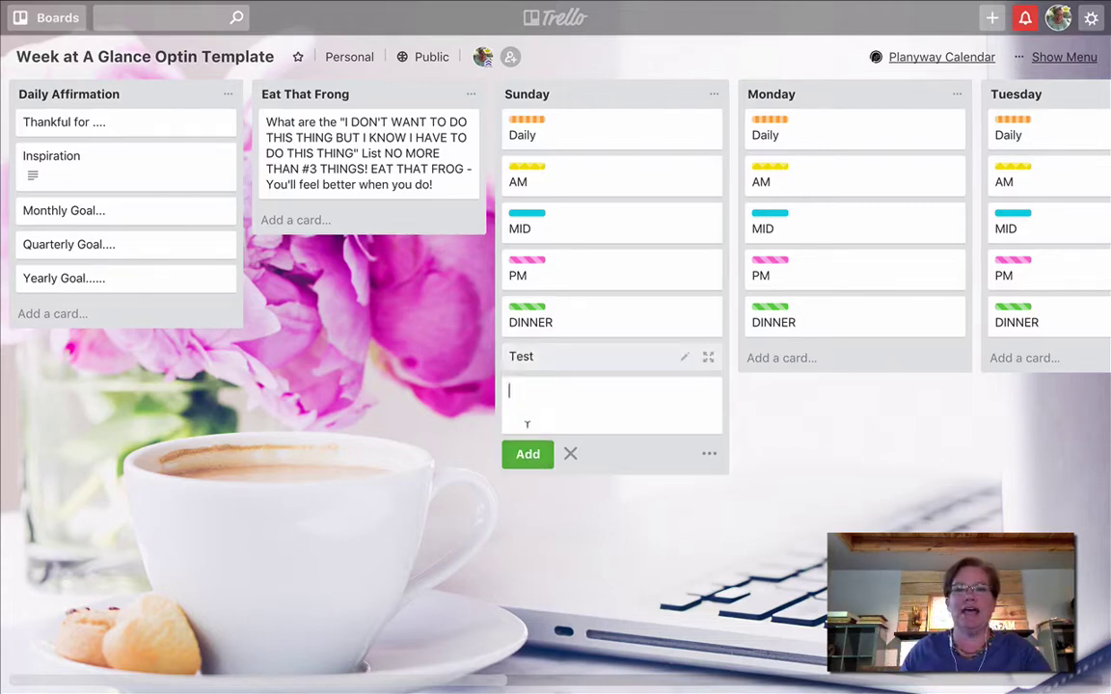
click(587, 358)
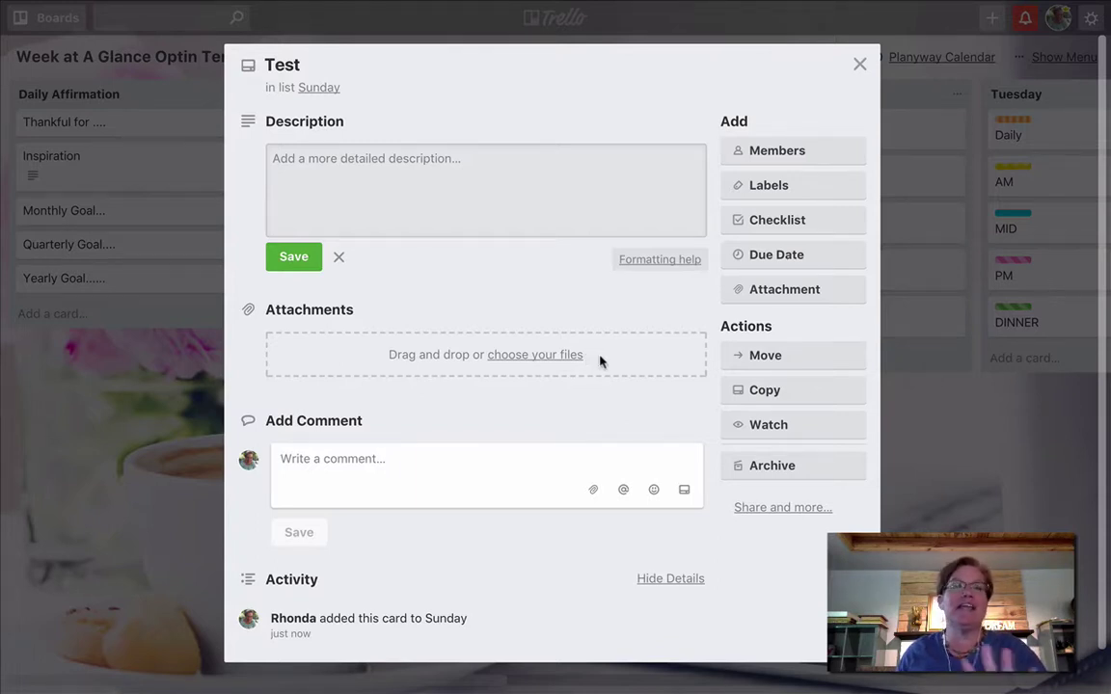
- Write and save 'Test Test' as the Test card's description
click(322, 56)
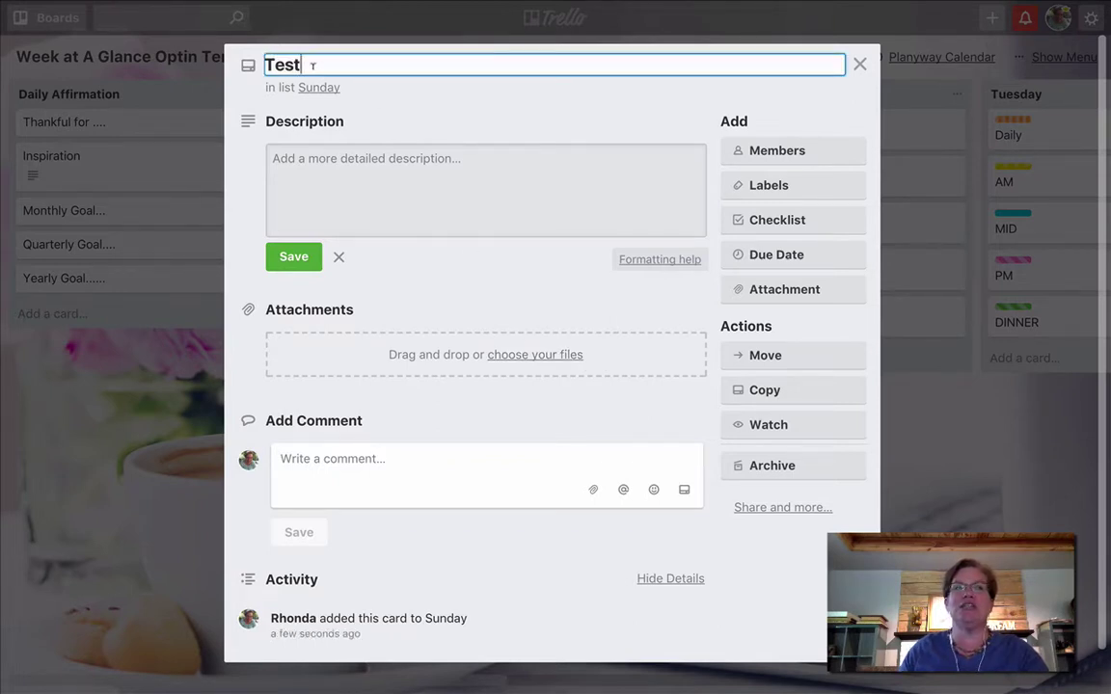
click(321, 179)
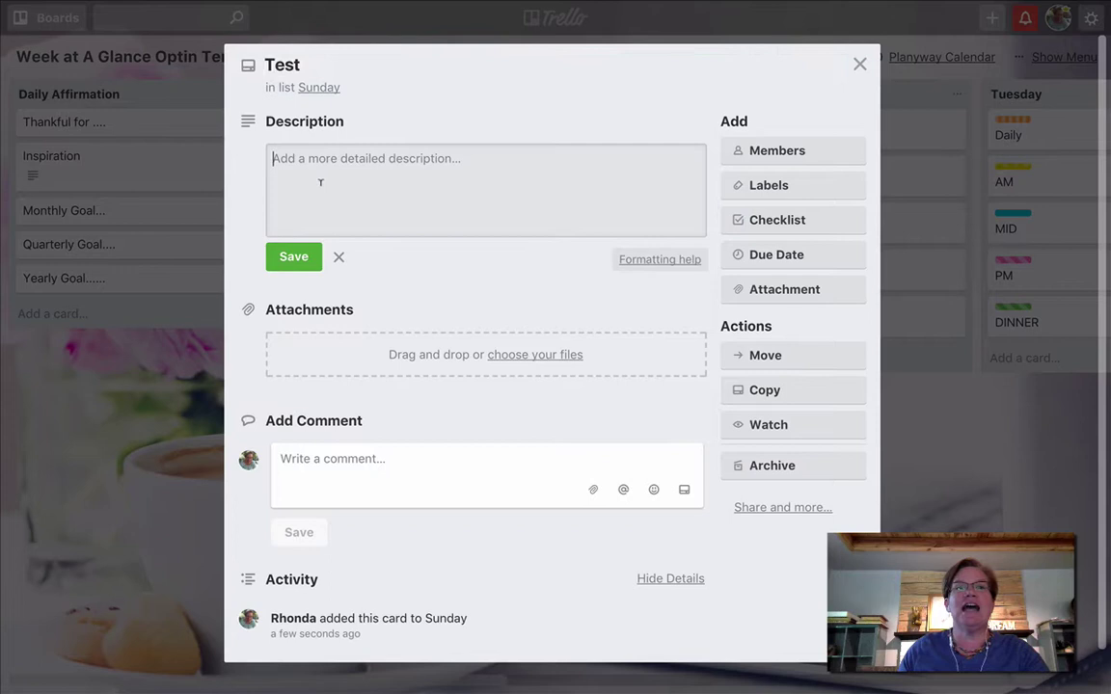
text(Test Test)
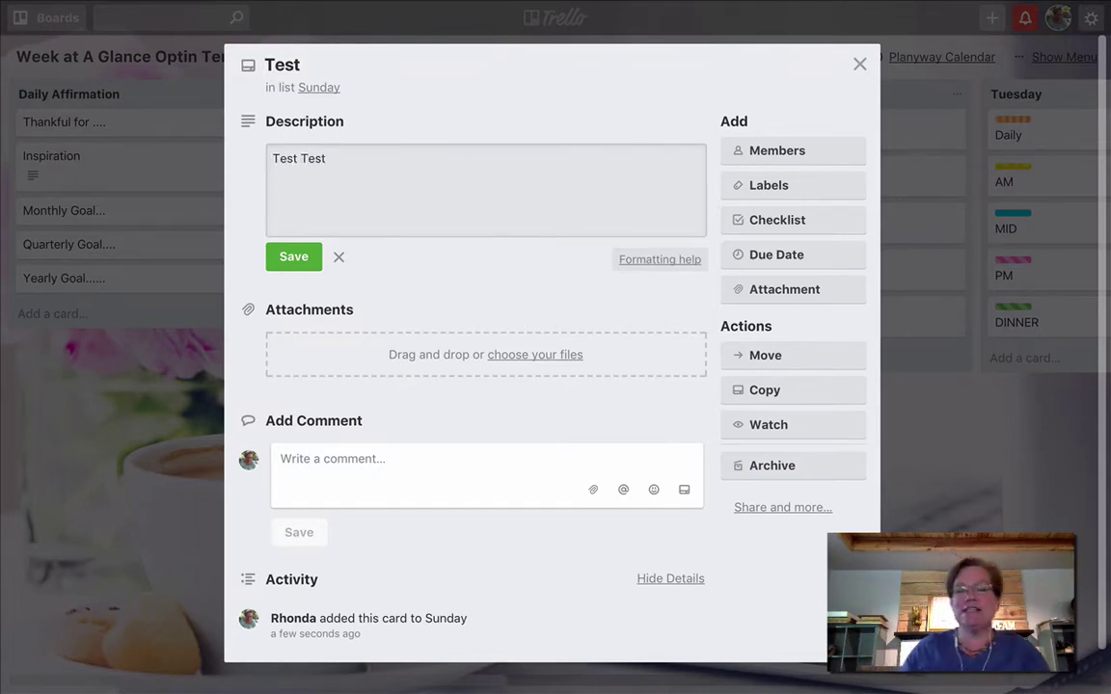
click(292, 259)
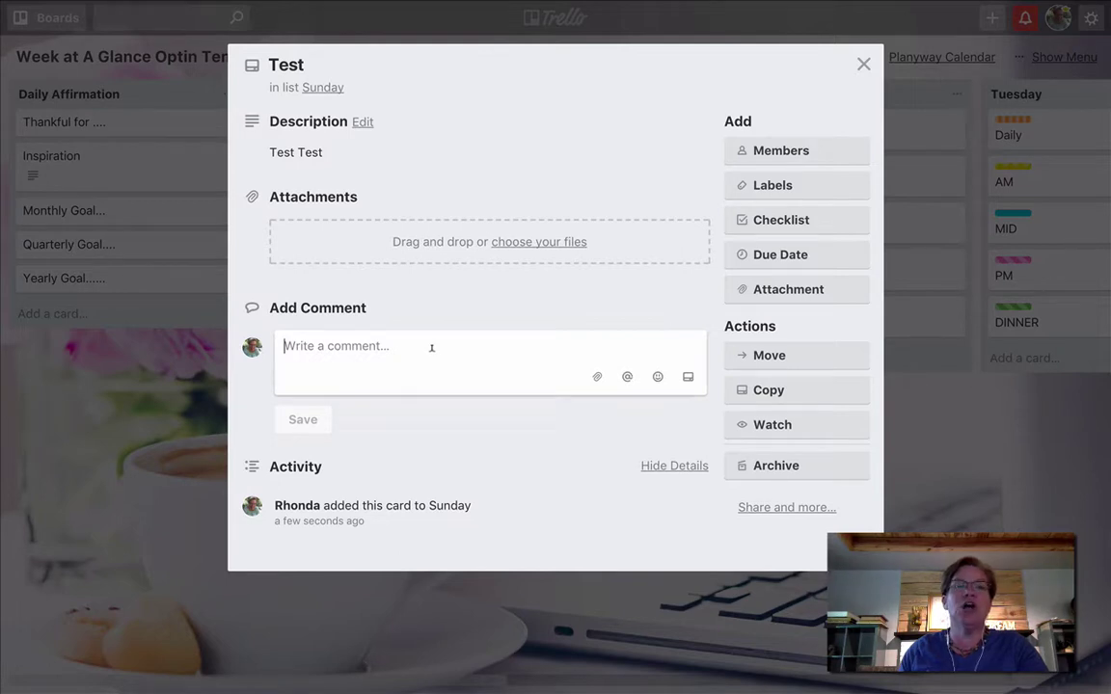
- Type @ in the comment box to start a mention draft on the Test card
text(@)
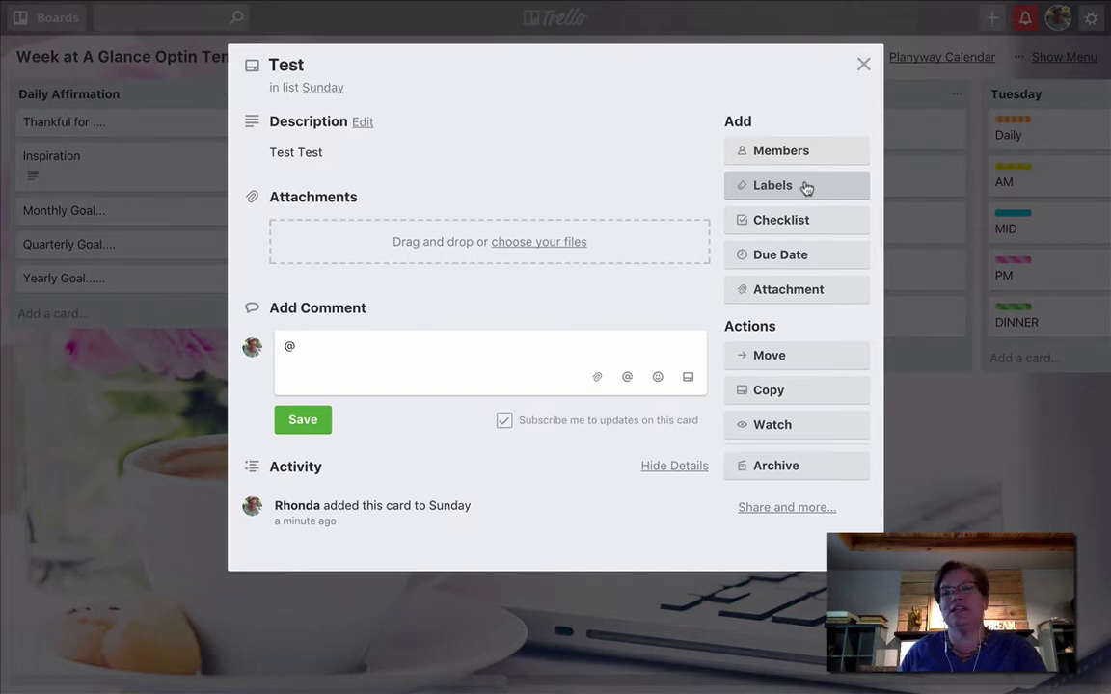
- Look at the colour labels without adding one, then start a checklist titled 'Checklist'
click(807, 188)
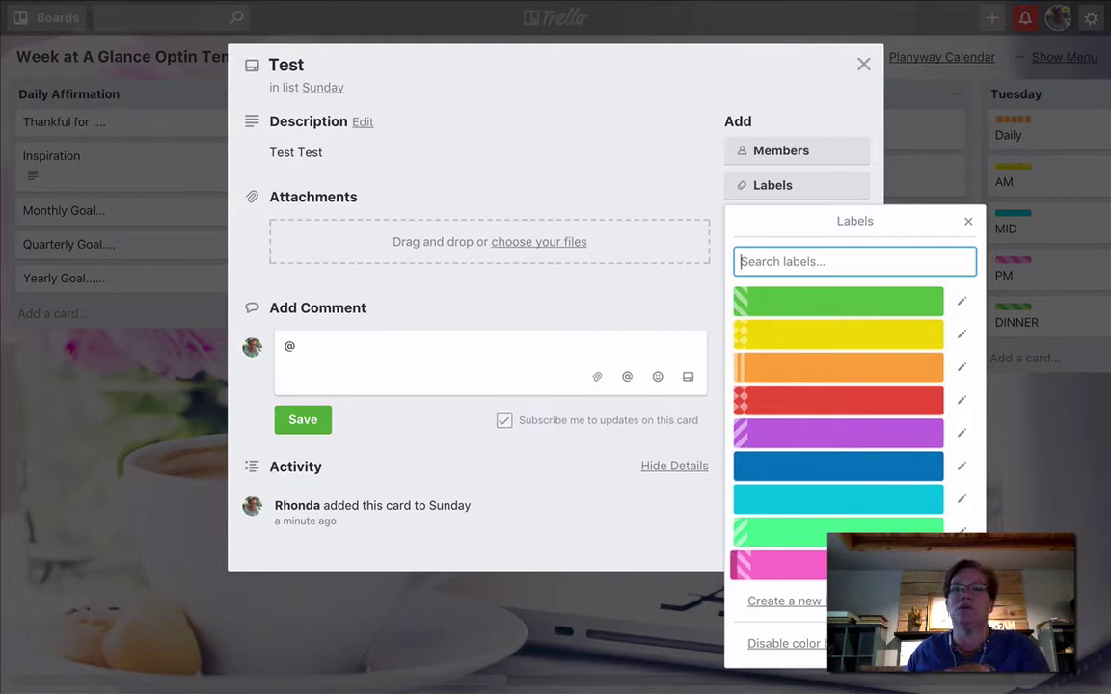
click(968, 226)
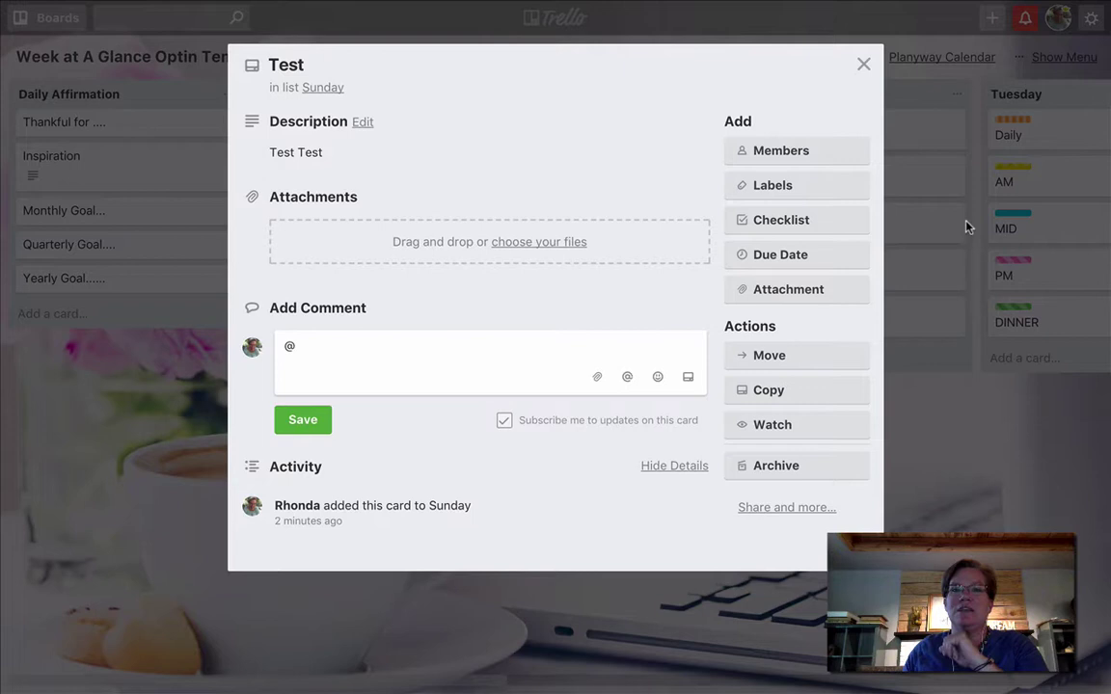
click(819, 227)
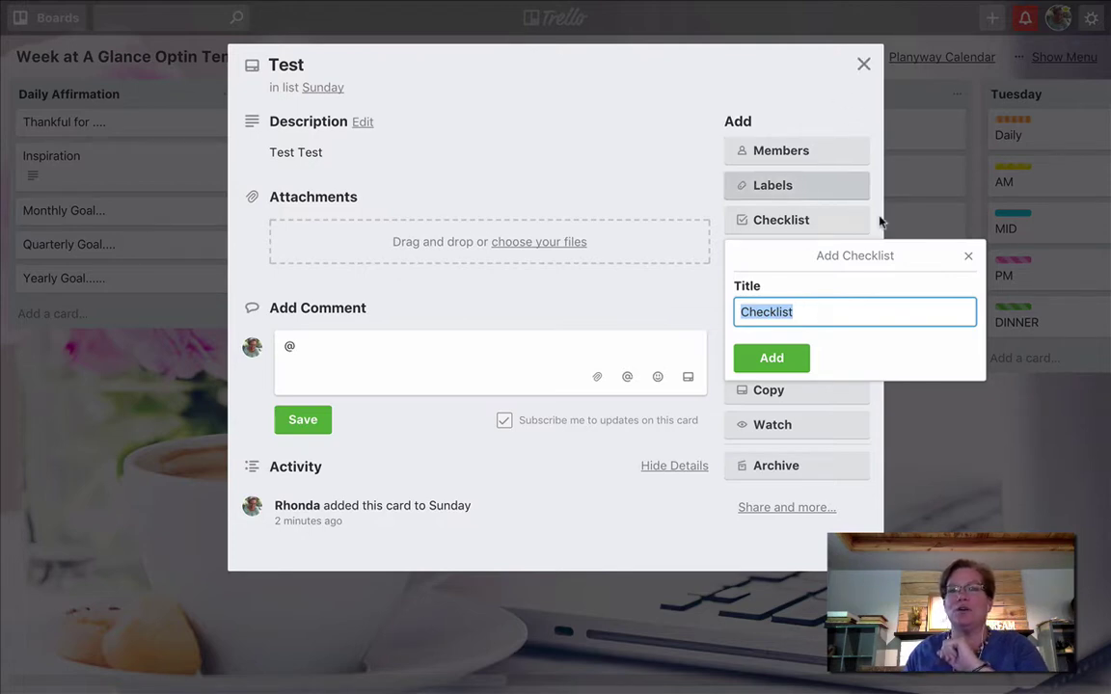
- Drop the checklist and set the card's due date to 6/1/2018 12:00 PM
click(964, 259)
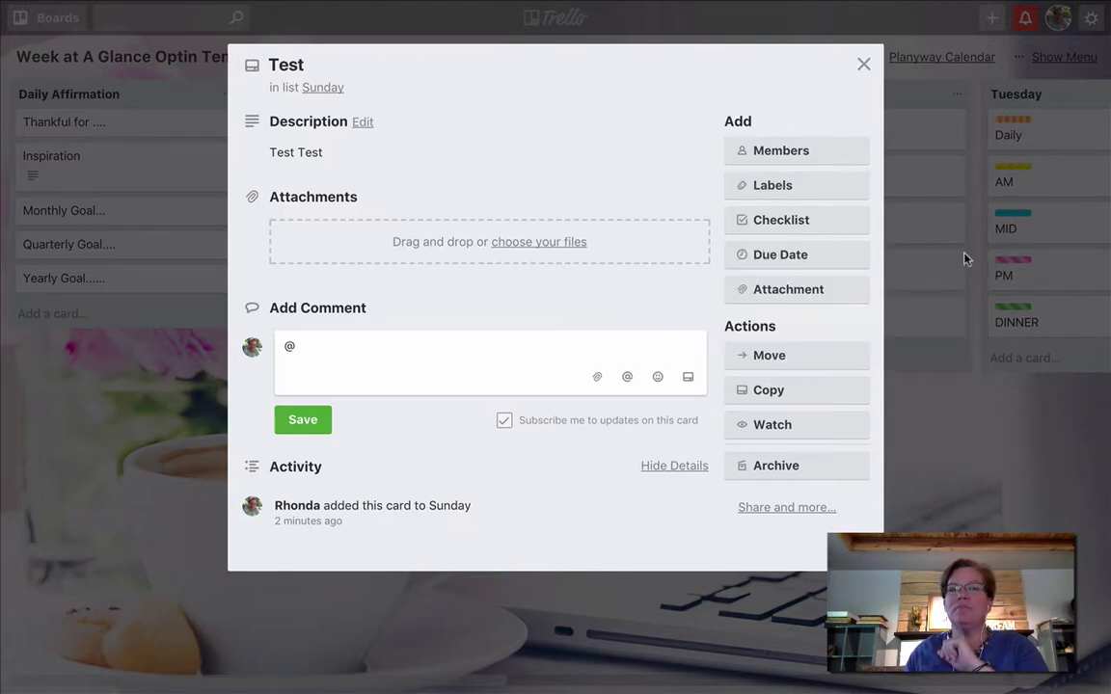
click(823, 260)
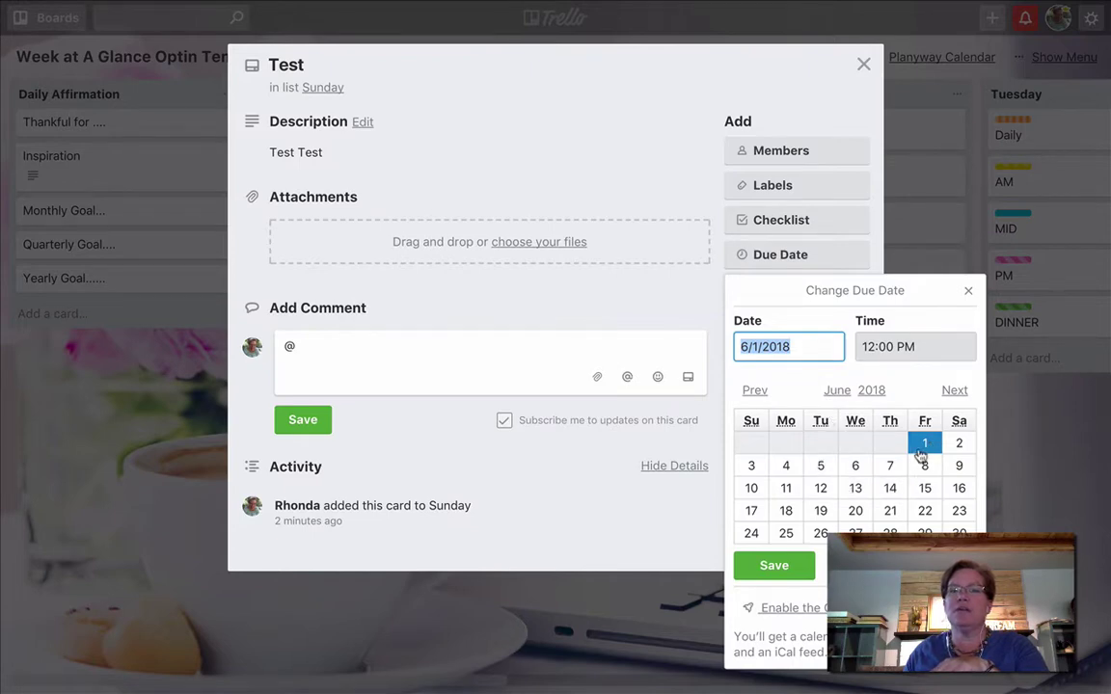
click(773, 565)
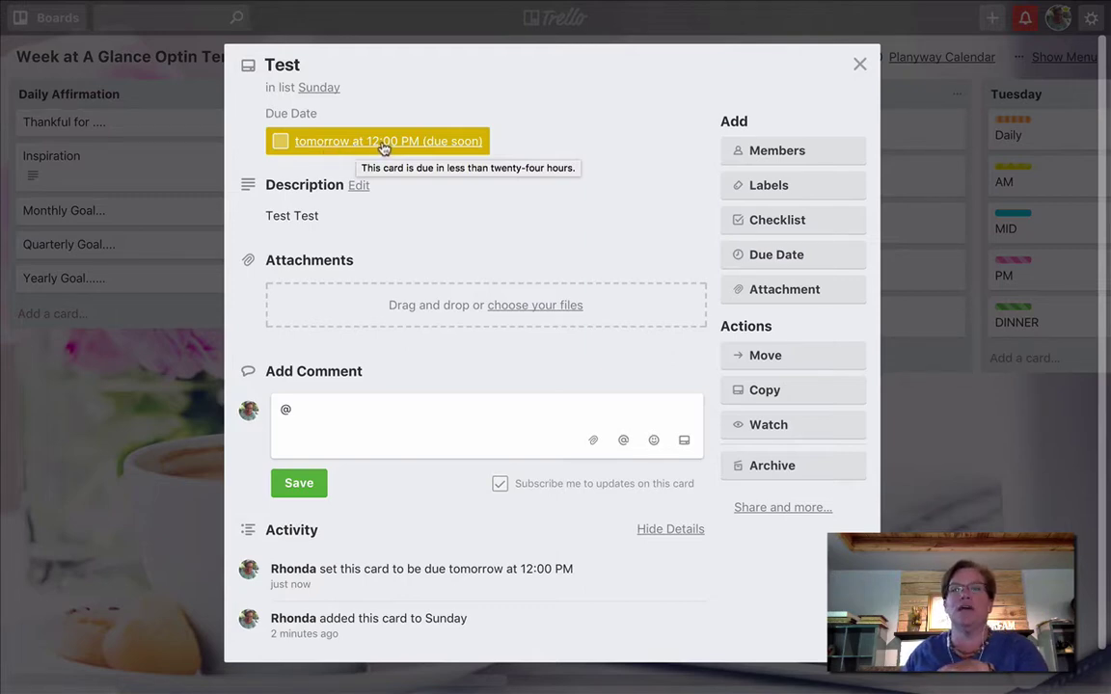
- Attach 'Blogging Tools and Tips Pin 3-2.png' from the computer's Pinterest Pins folder
click(796, 295)
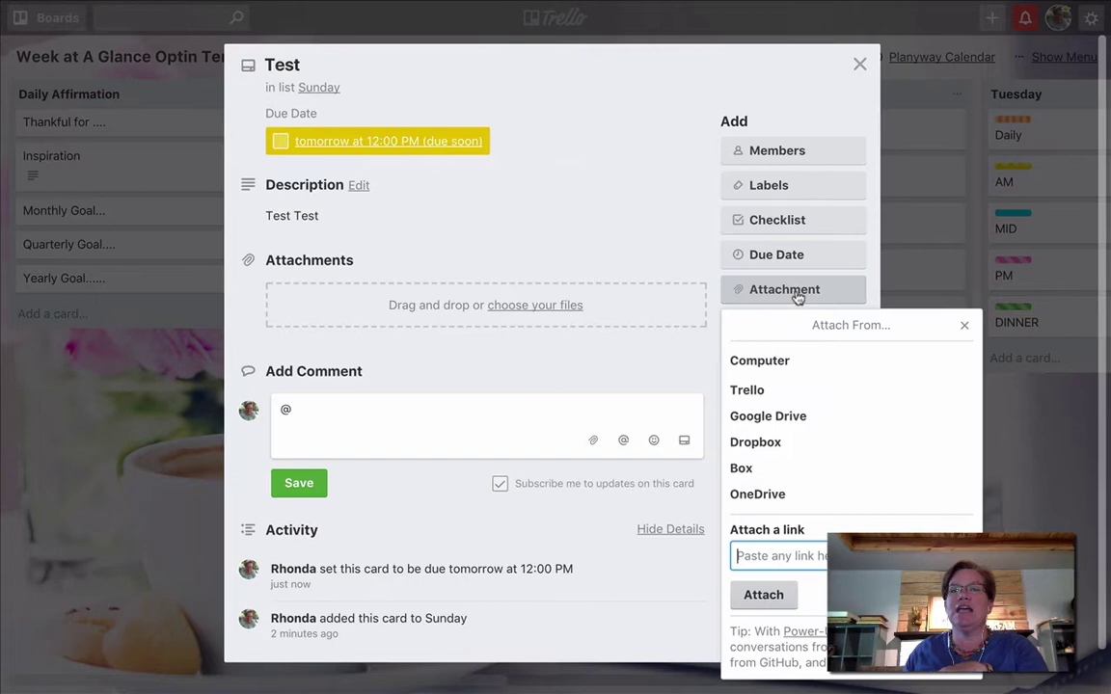
click(758, 363)
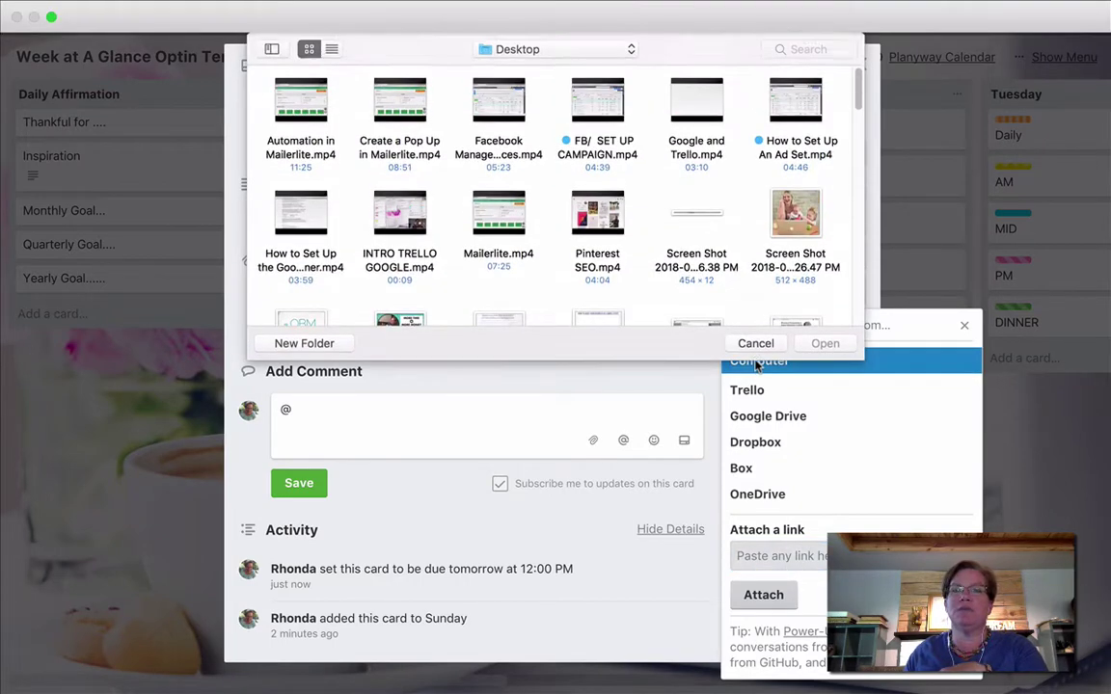
click(526, 48)
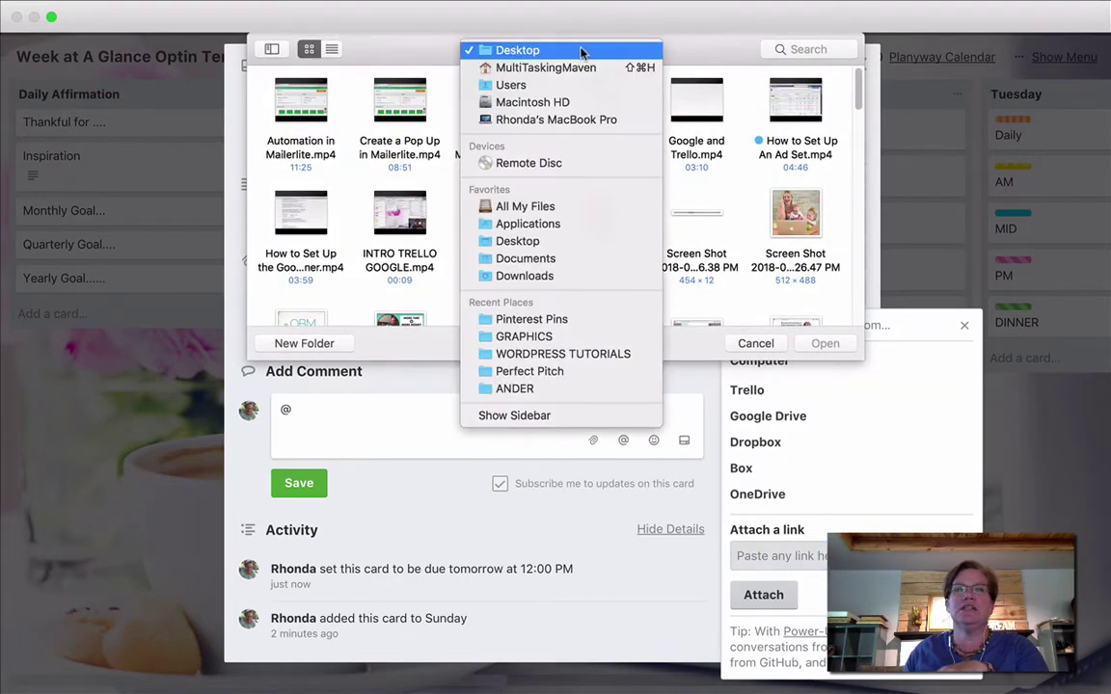
click(575, 318)
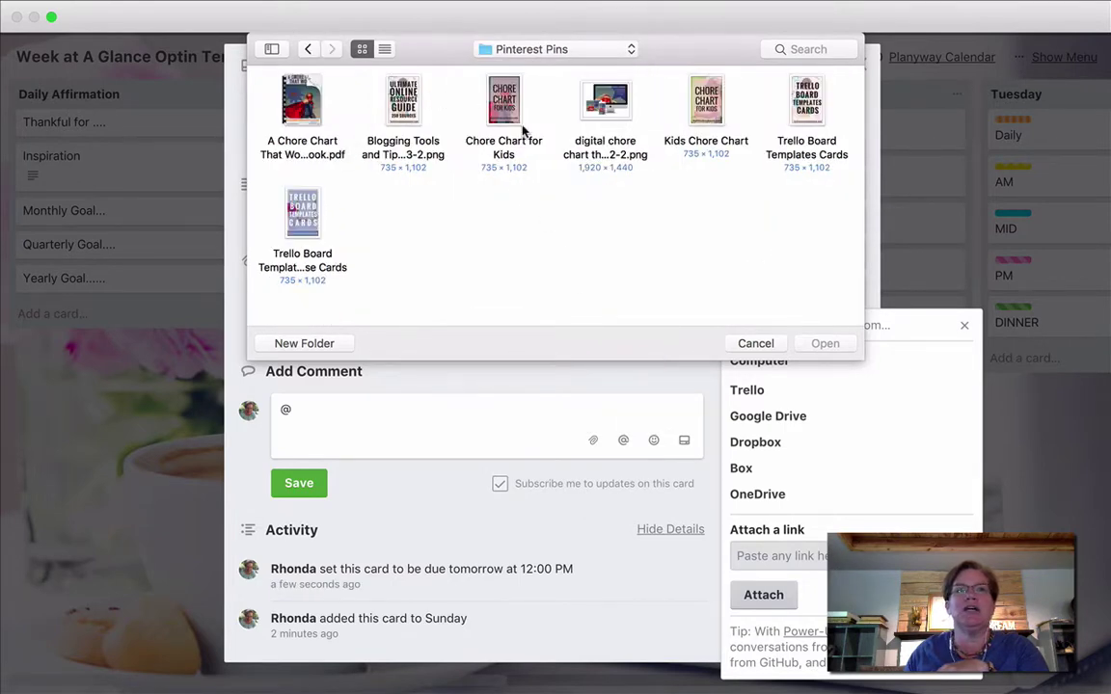
click(366, 94)
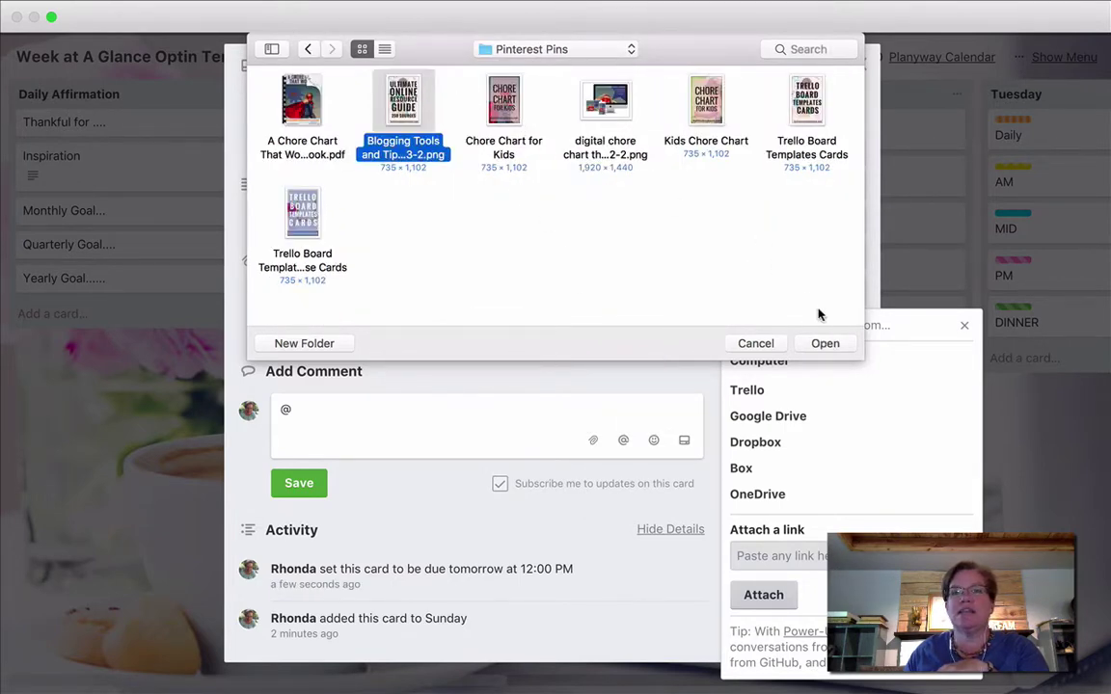
click(833, 343)
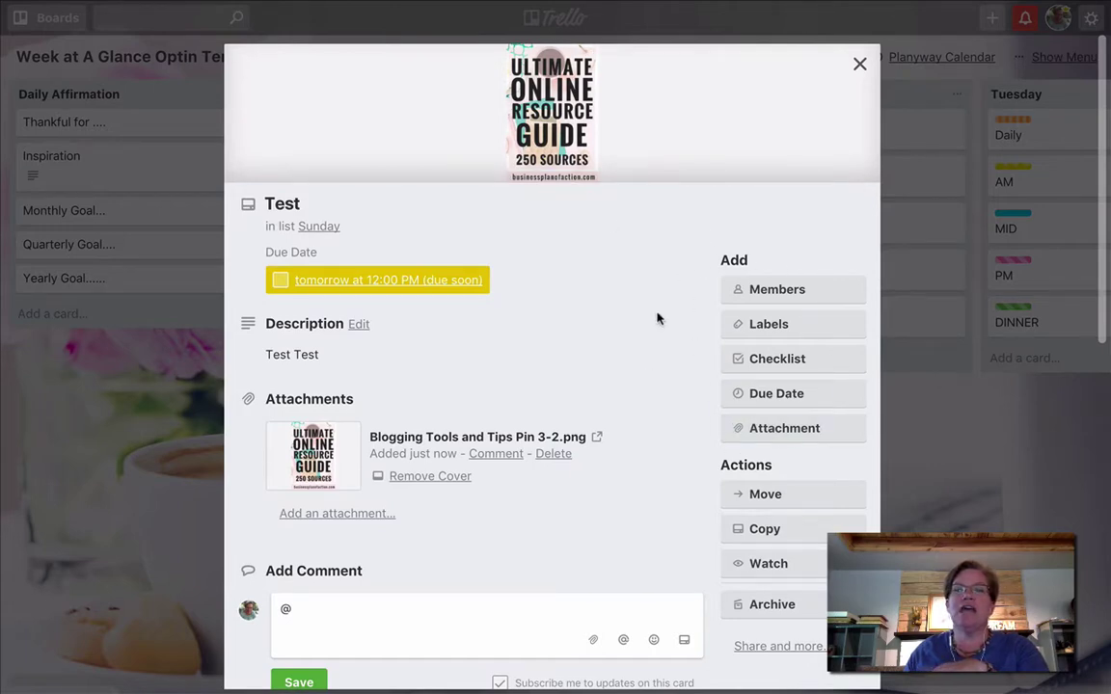
scroll(662, 328, down, 2)
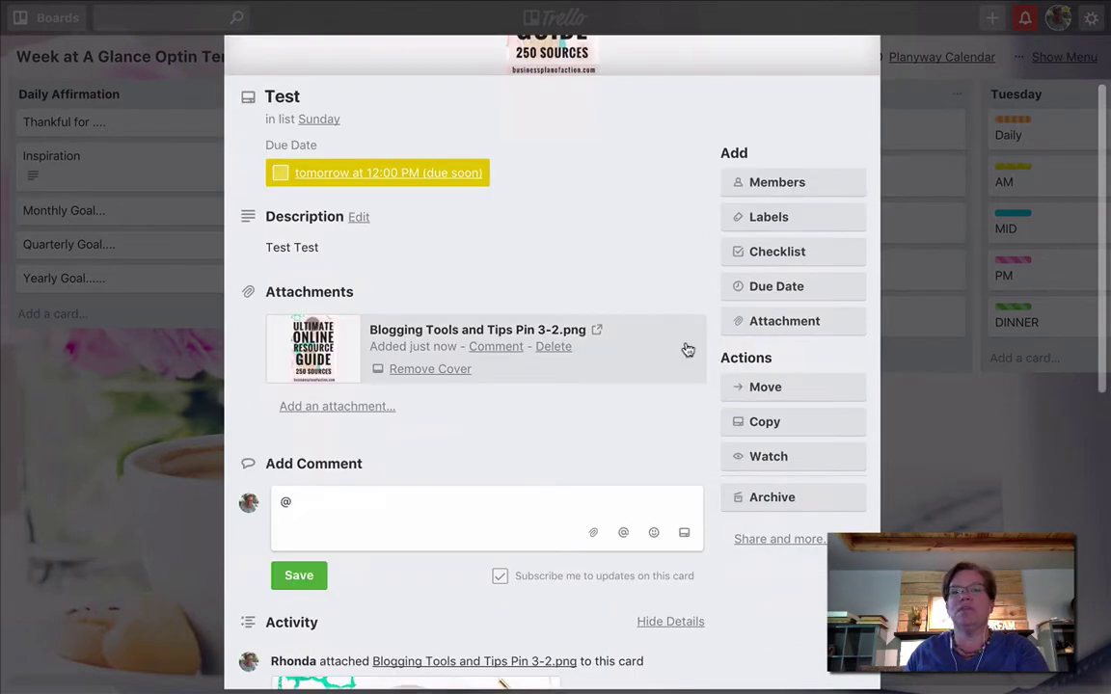
click(783, 387)
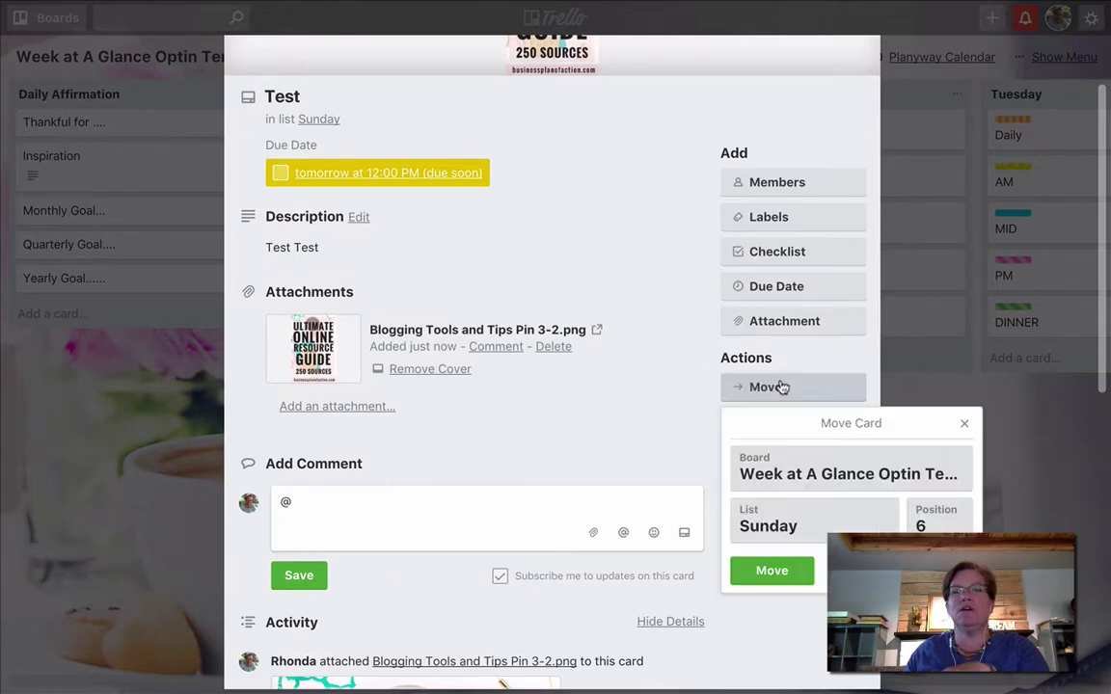
click(783, 469)
click(783, 469)
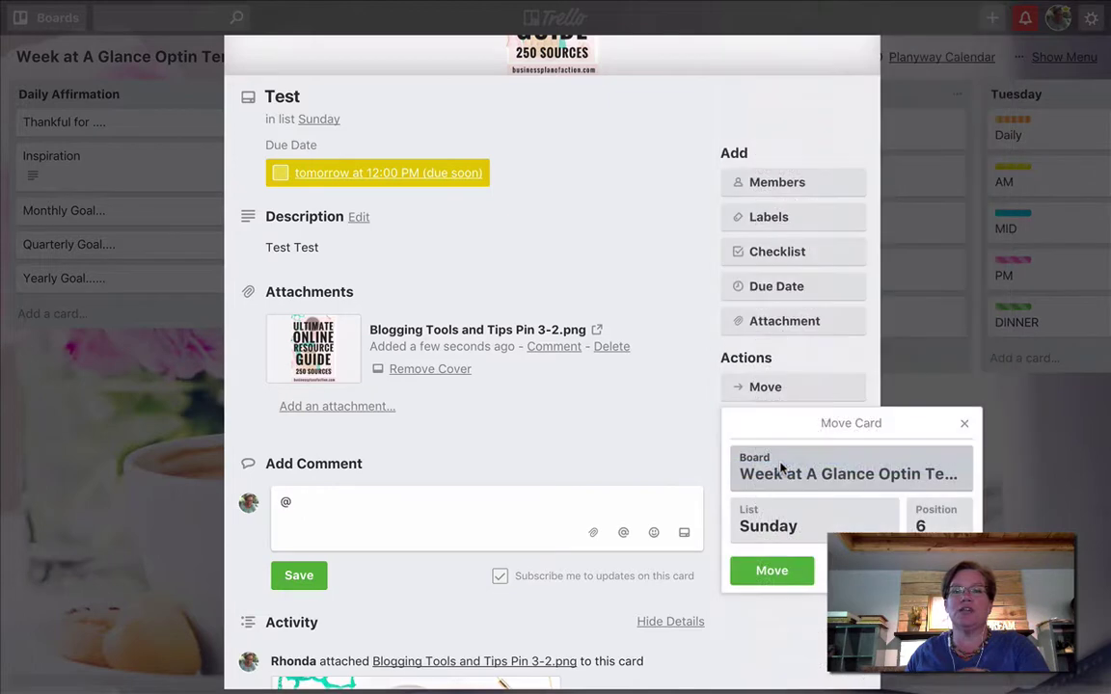
click(787, 528)
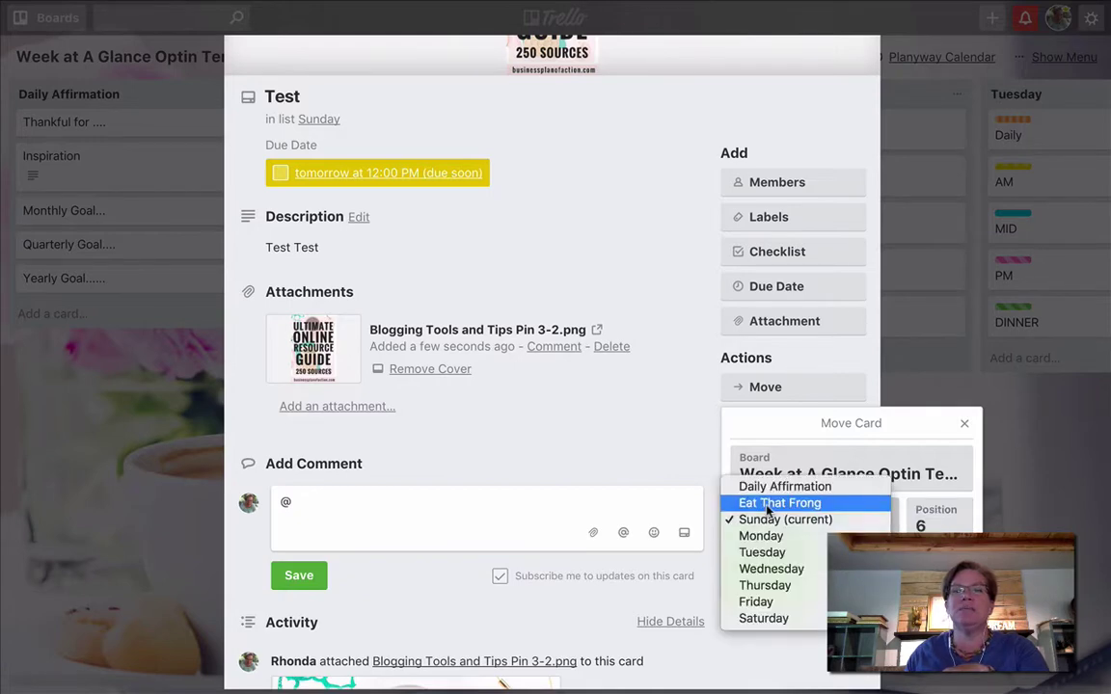
click(759, 600)
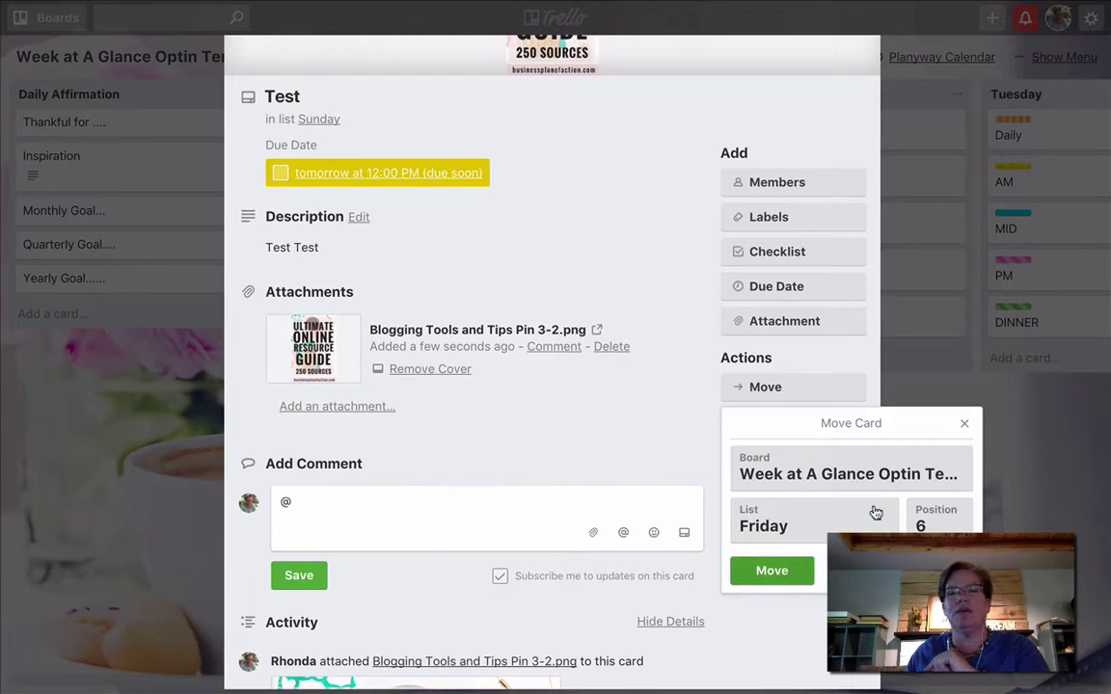
click(964, 423)
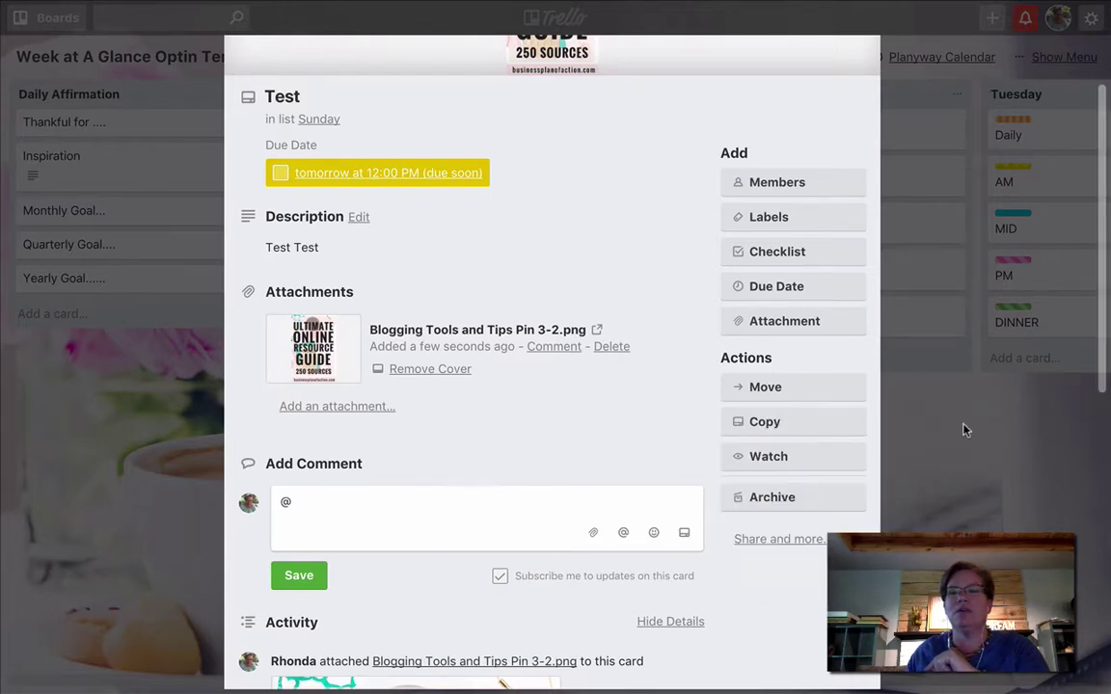
- Watch the Test card, then archive it so it leaves the Sunday list
click(793, 458)
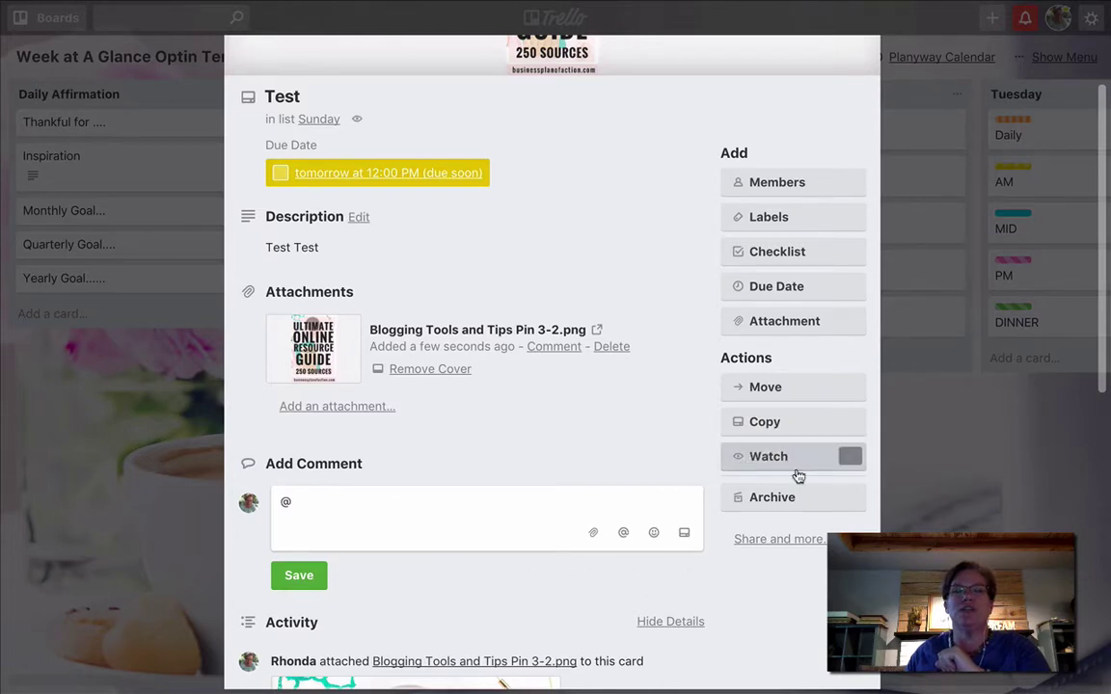
scroll(545, 469, up, 2)
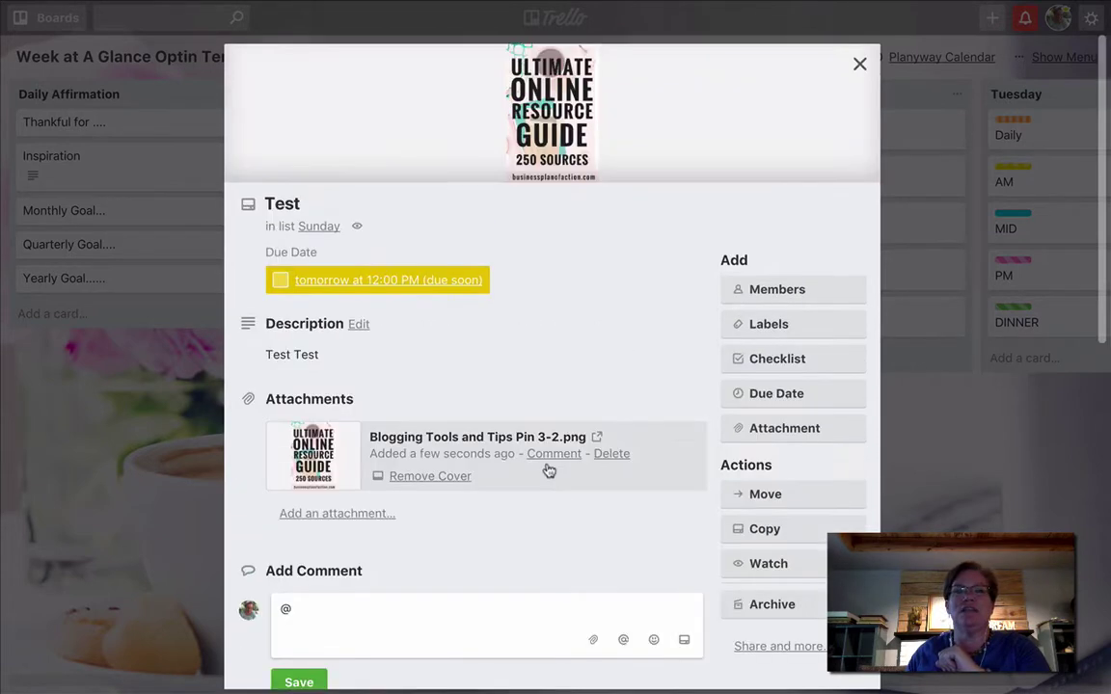
scroll(546, 470, down, 3)
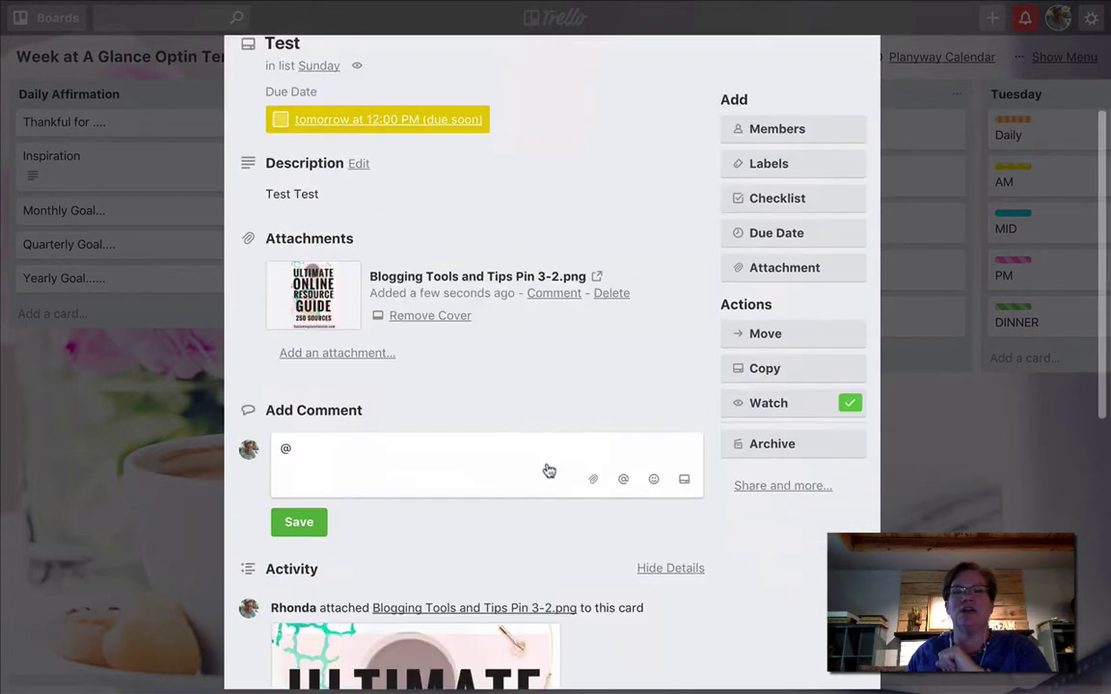
click(810, 449)
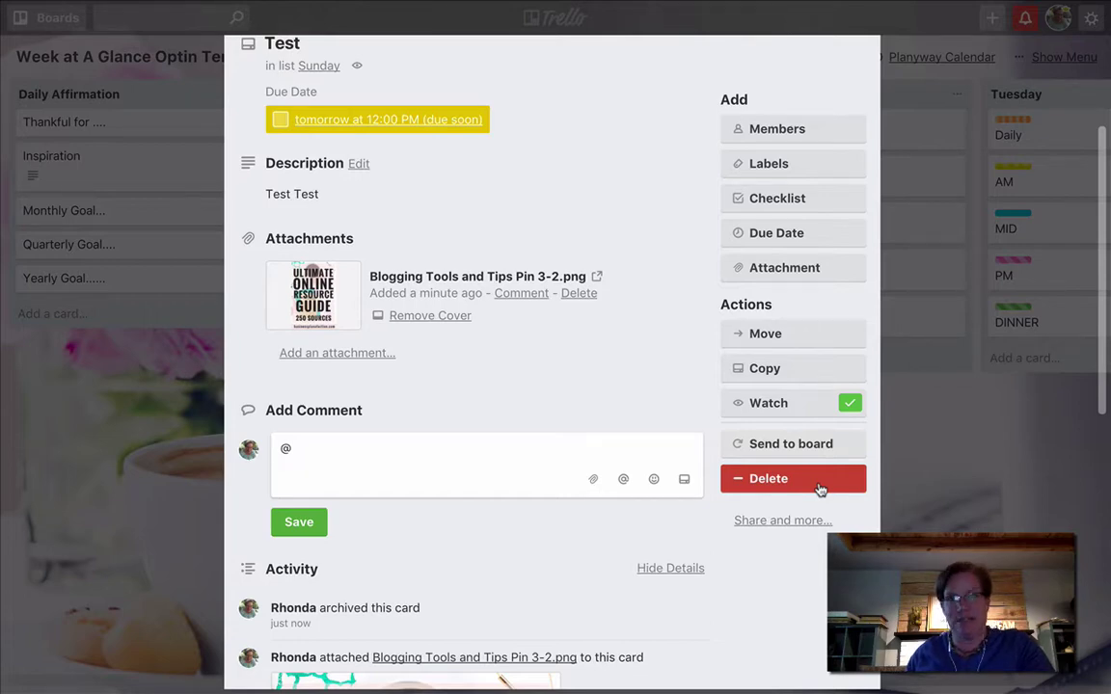
scroll(819, 487, up, 4)
click(860, 65)
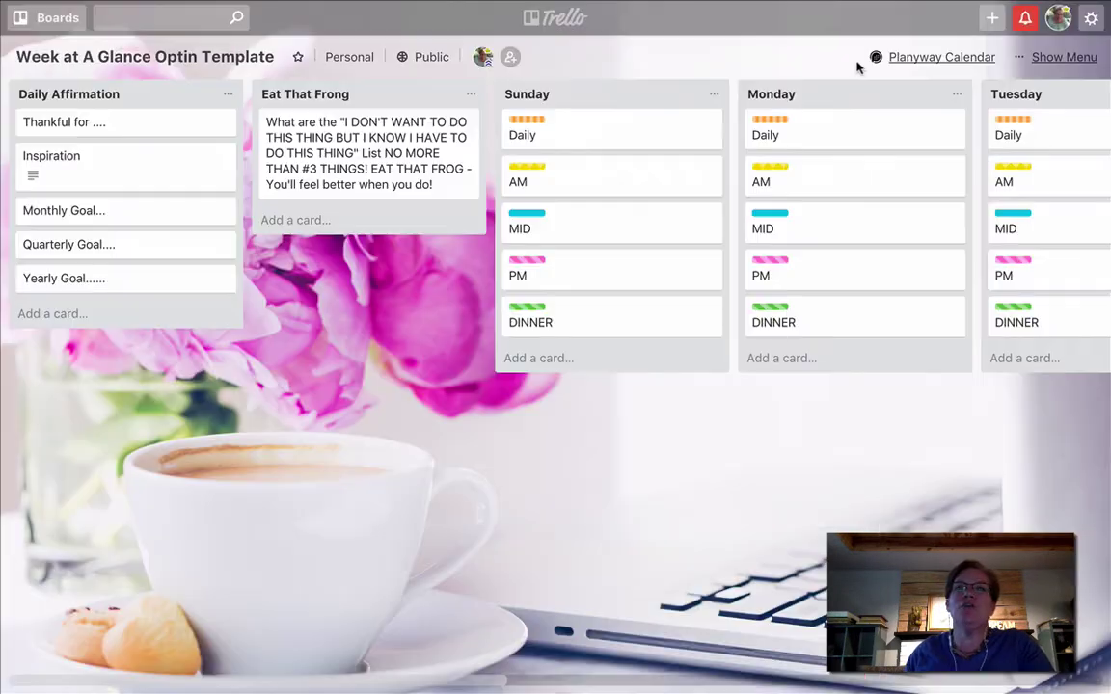